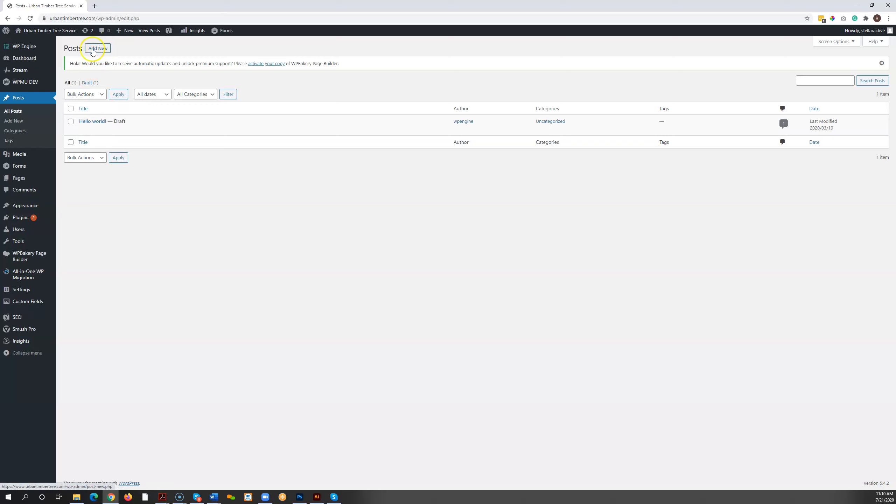
Step: Create a new post, switch it to the WPBakery backend editor and add a Text Block element
left_click(95, 51)
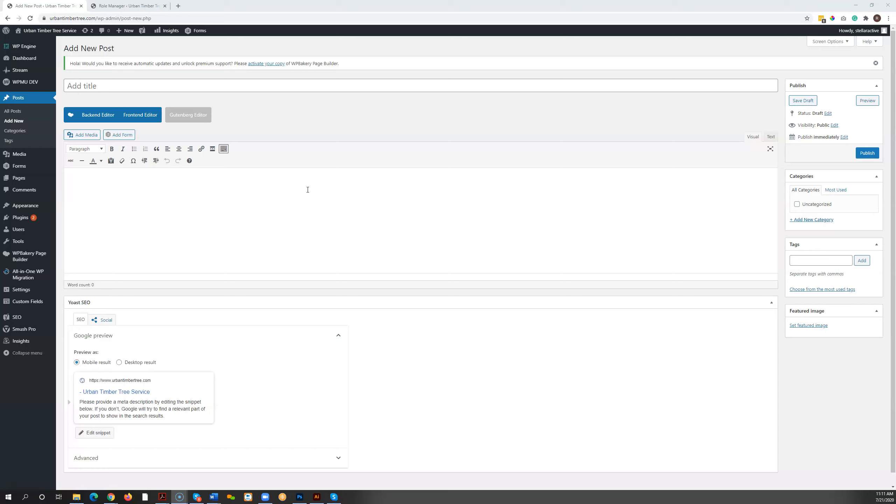
left_click(91, 116)
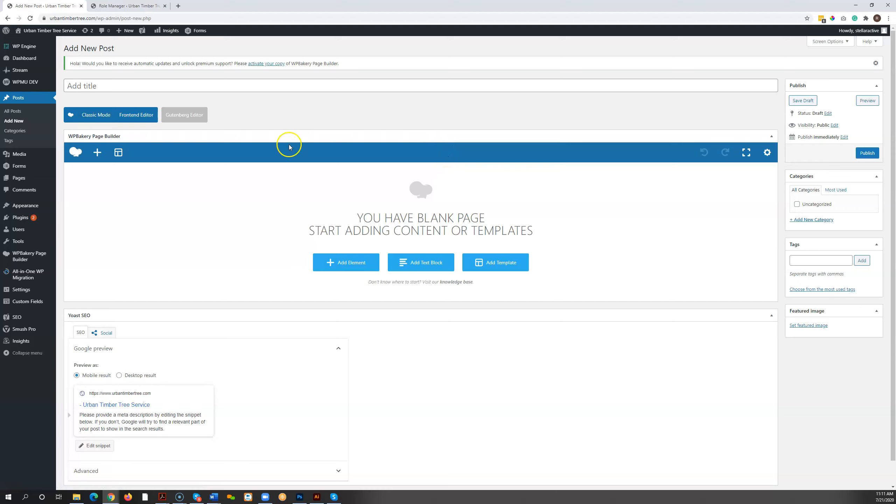
left_click(353, 267)
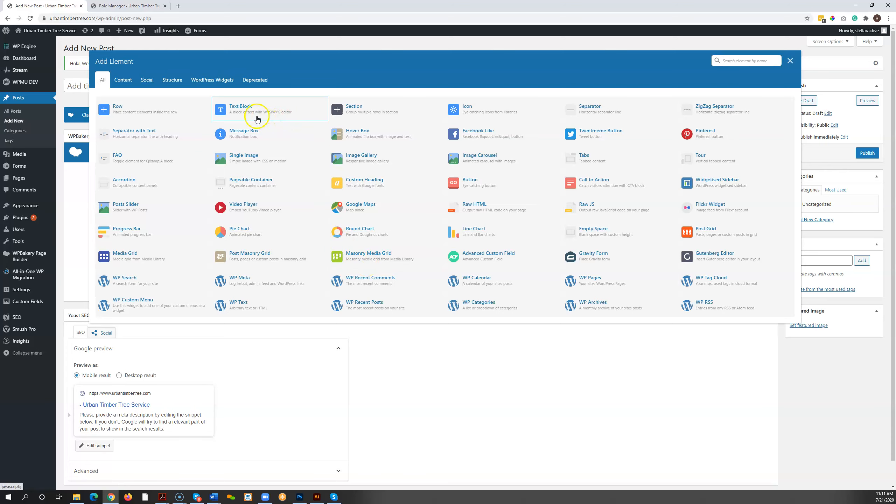
left_click(251, 109)
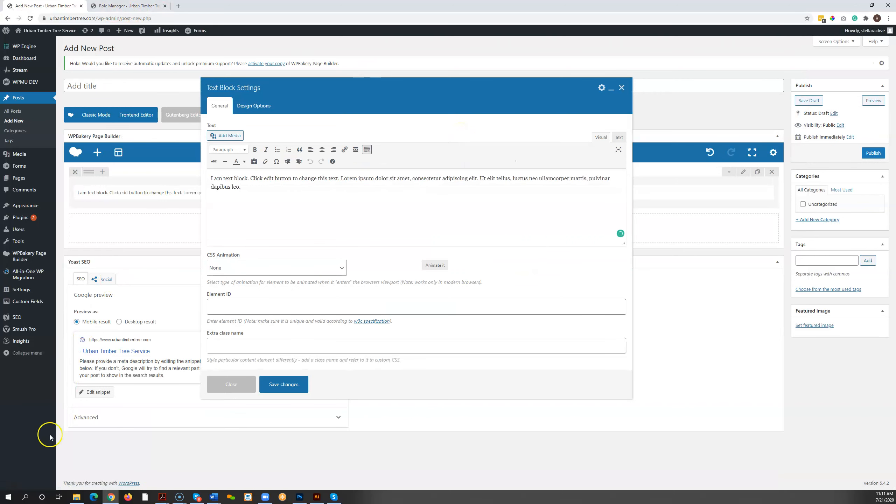
Step: Replace the text block's placeholder with the copied lorem ipsum paragraphs, enlarge the settings window and text area, and save the changes
left_click(255, 187)
key("ctrl+a")
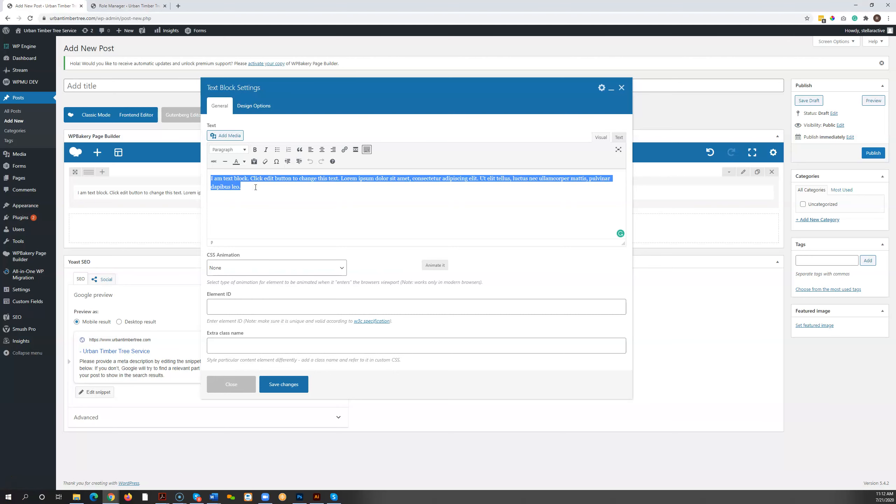
key("ctrl+v")
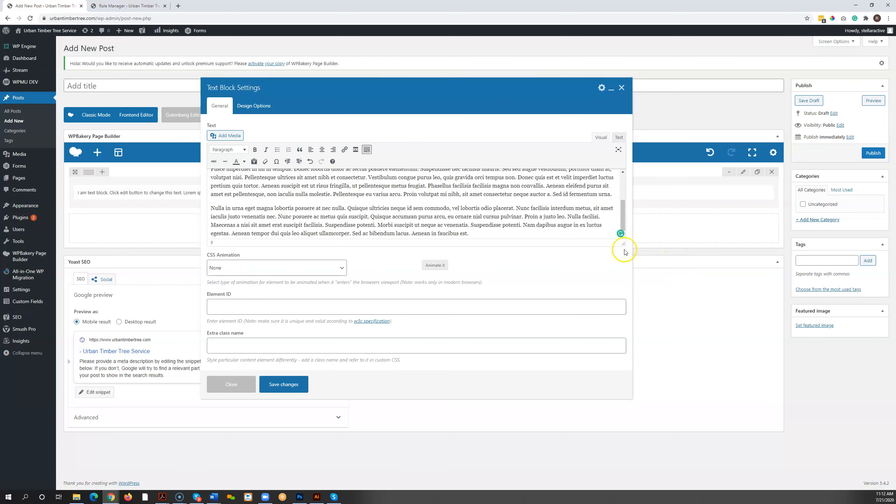
left_click_drag(511, 92, 504, 65)
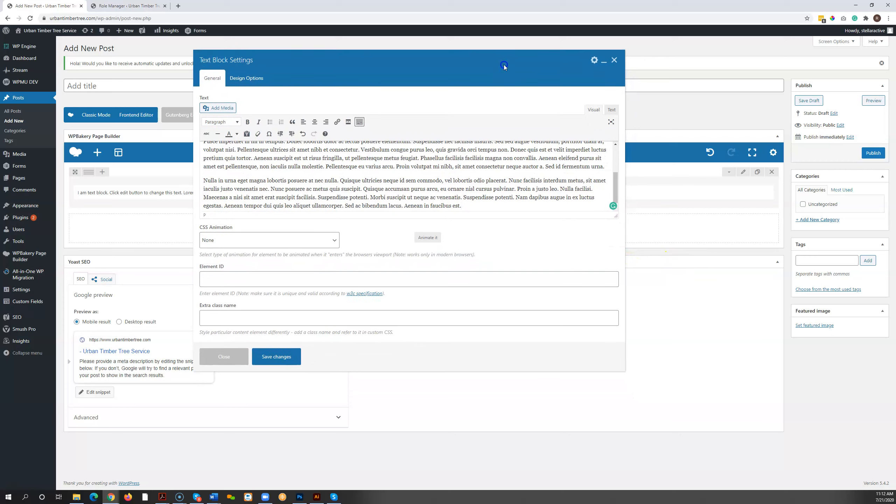
left_click_drag(625, 372, 672, 426)
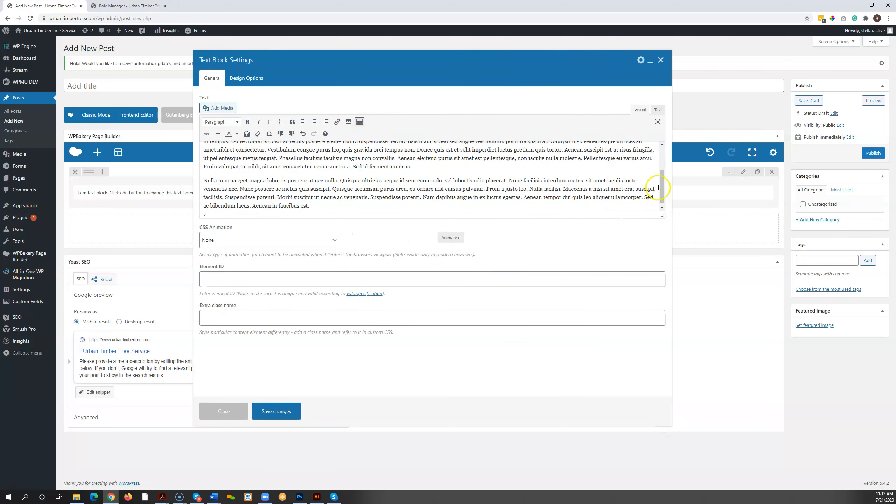
left_click_drag(662, 215, 655, 324)
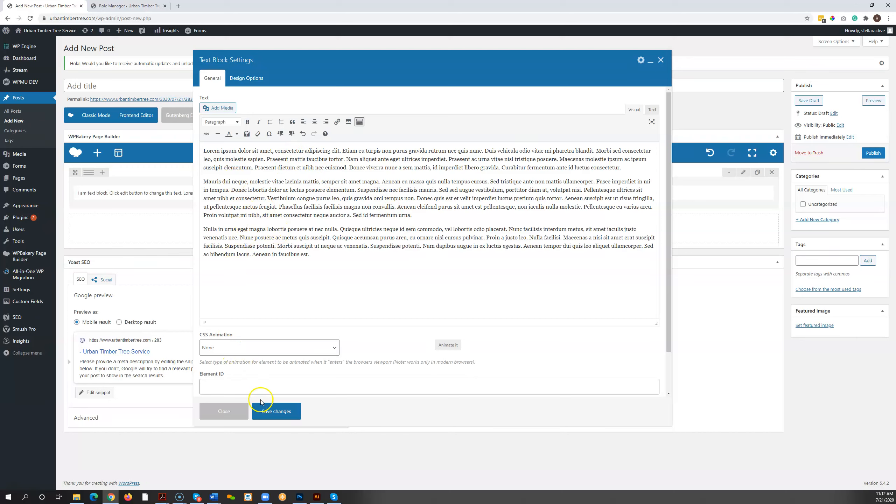
left_click(277, 411)
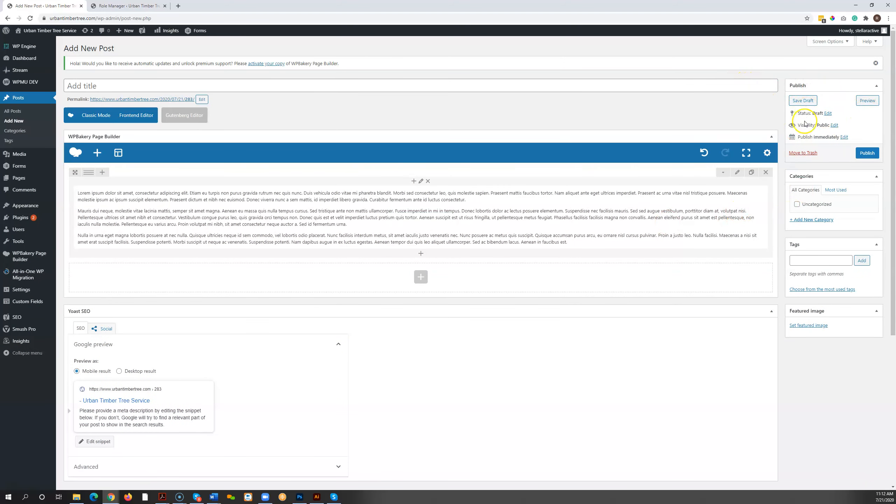
Step: Save the post as a draft and view its preview in a new browser tab, returning to the editor
left_click(802, 101)
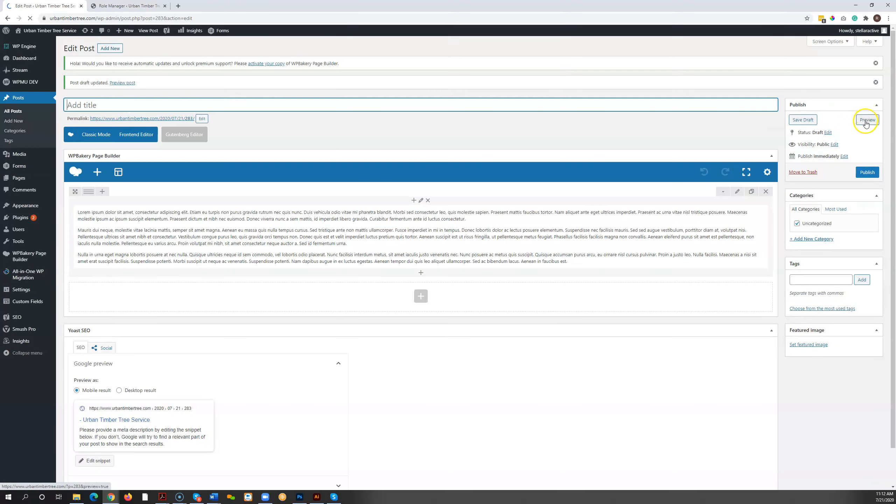
right_click(865, 122)
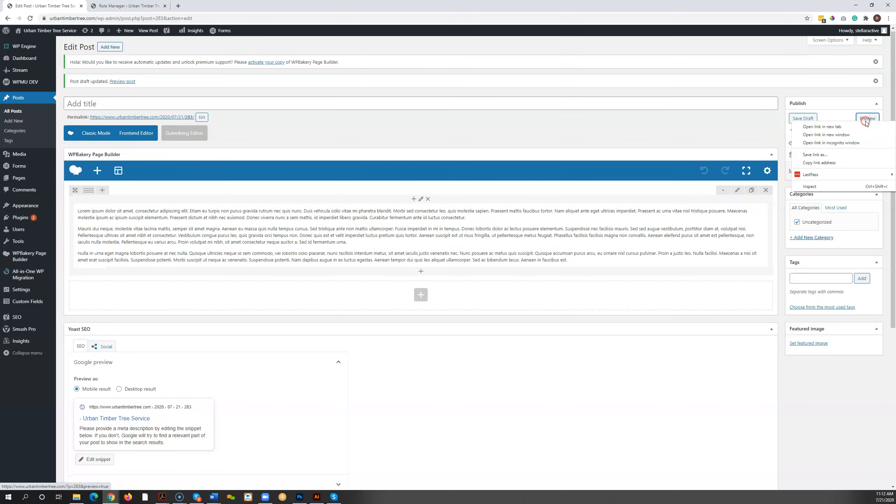
left_click(811, 123)
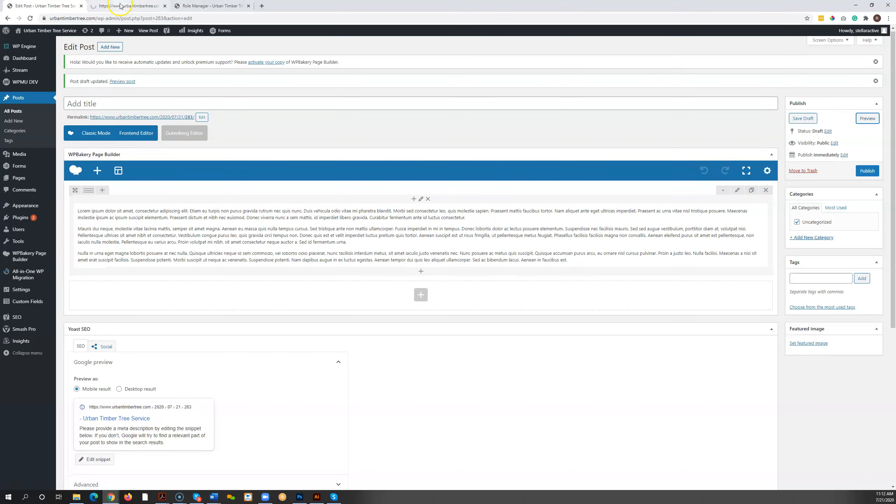
left_click(122, 6)
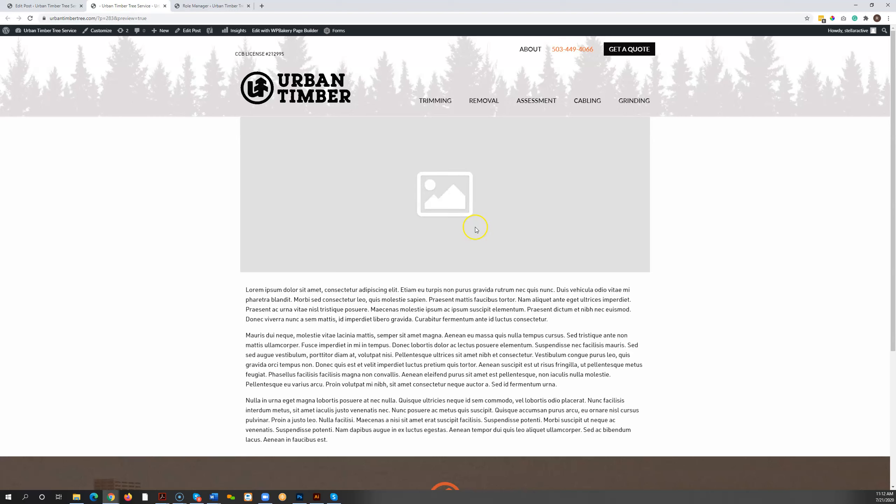
left_click(51, 7)
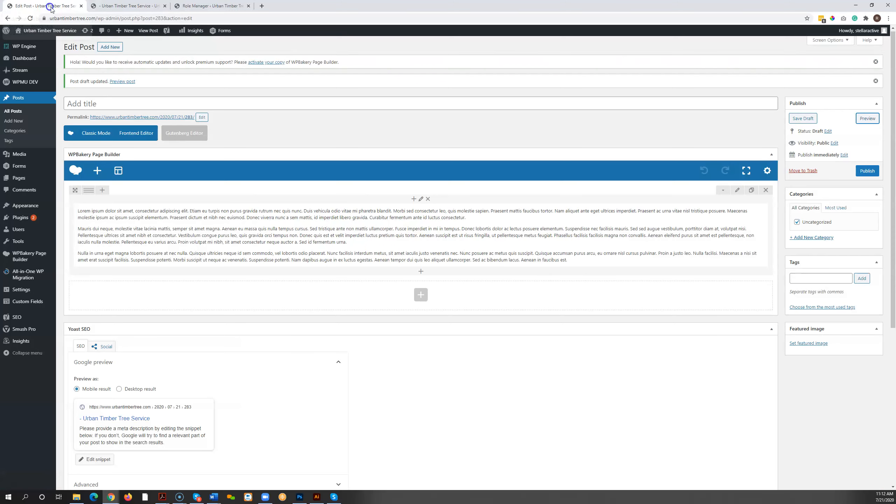
Step: Set stump-grinding-banner.jpg from the media library as the post's featured image
left_click(813, 345)
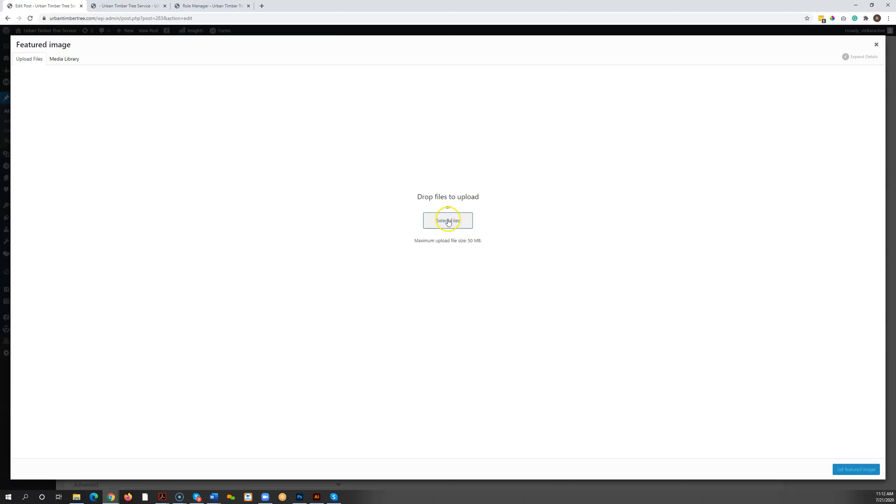
left_click(64, 59)
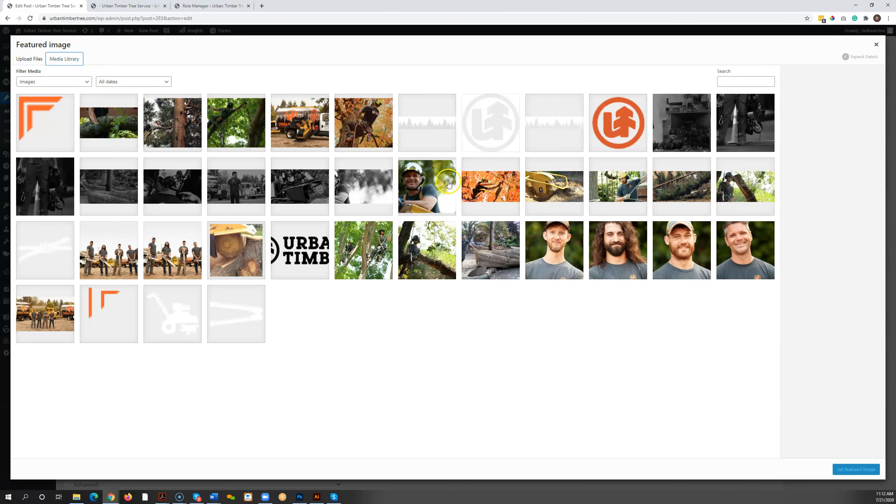
left_click(553, 195)
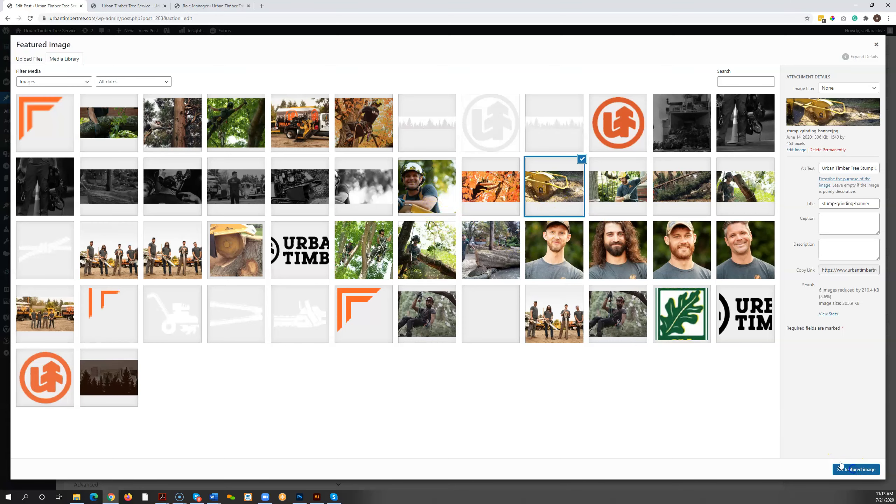
left_click(841, 464)
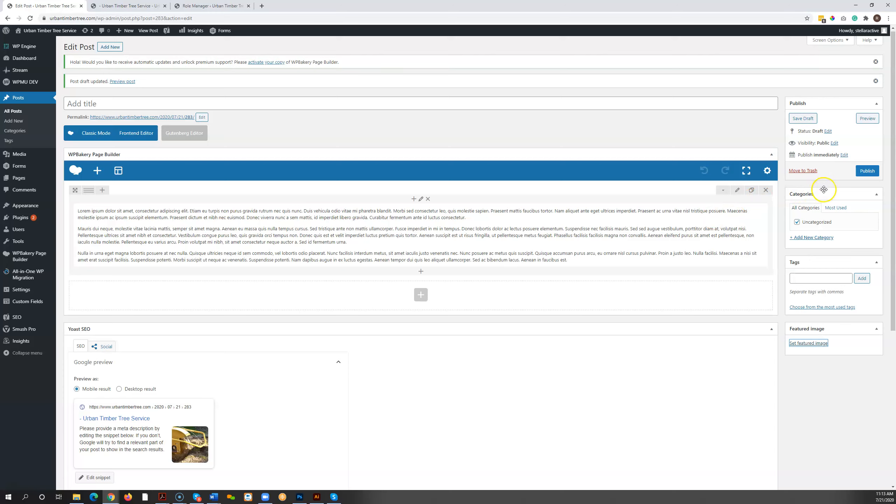
Step: Save the draft, close the Role Manager page and check the featured image in the refreshed preview
left_click(807, 118)
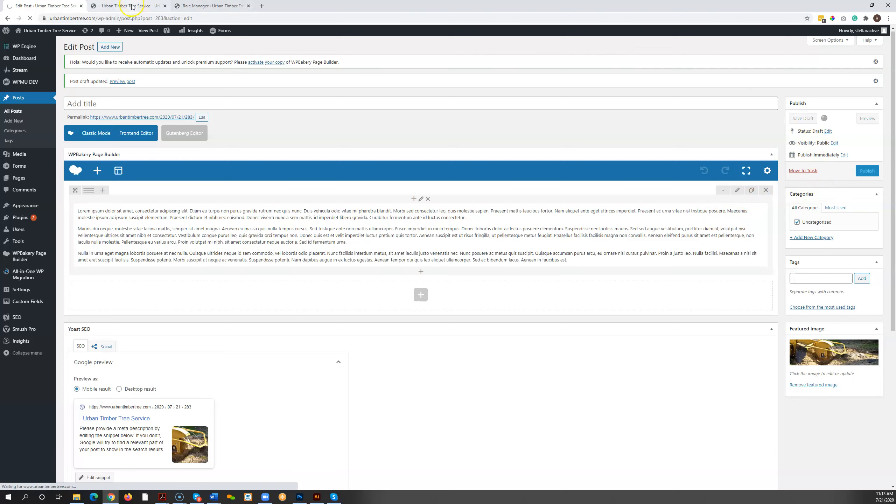
left_click(249, 6)
left_click(121, 6)
left_click(29, 19)
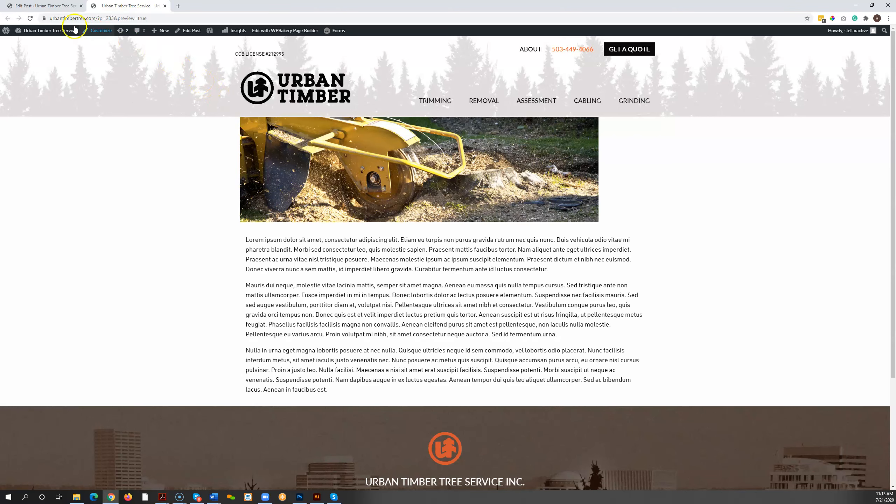
left_click(59, 6)
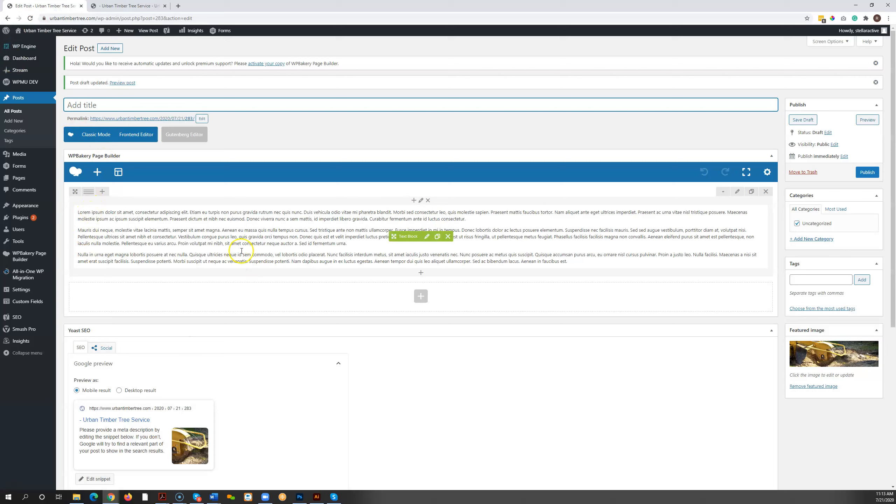
Step: Split the text block's row into a two-thirds column and a one-third column
mouse_move(88, 192)
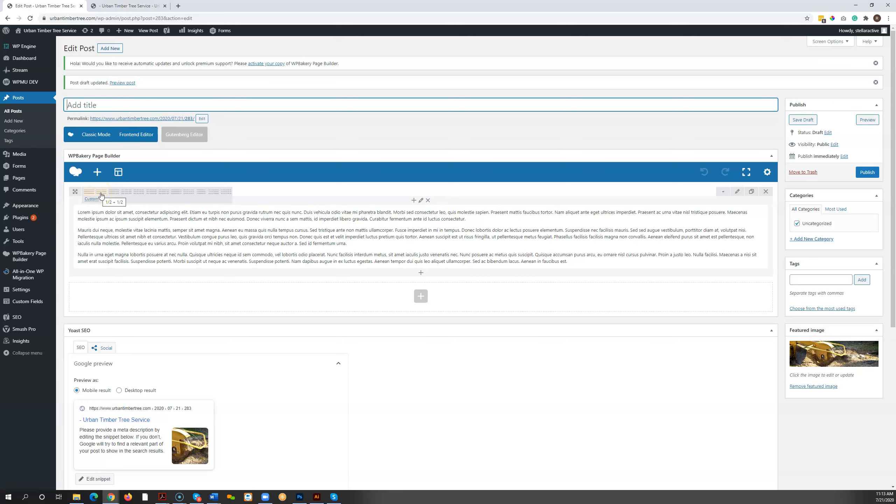
left_click(113, 196)
left_click(114, 195)
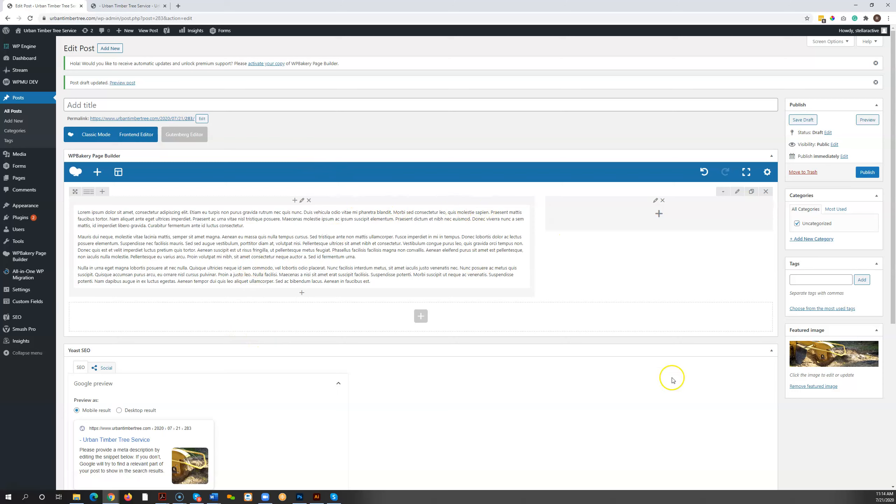
Step: Add a Single Image element to the empty one-third column and set its image size to FULL
left_click(659, 215)
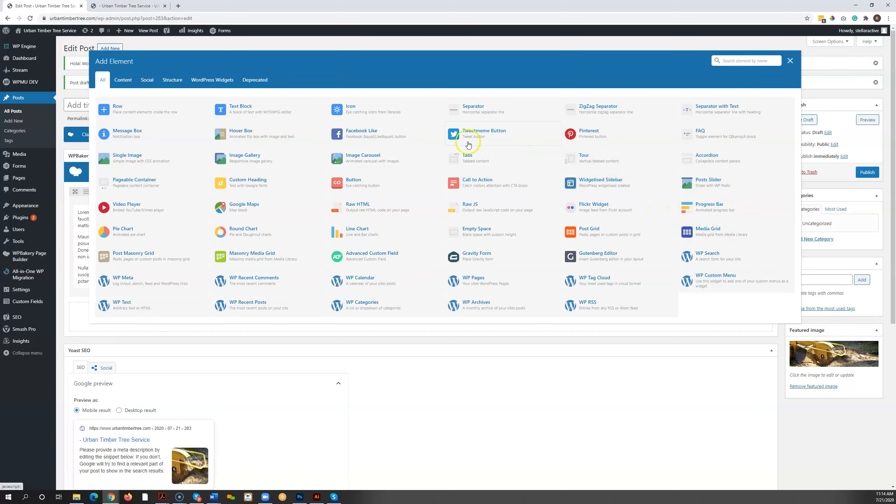
left_click(139, 164)
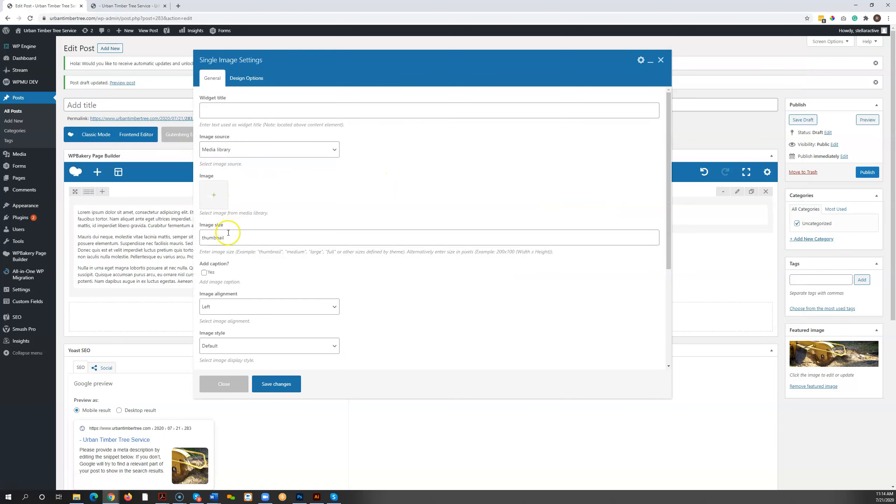
left_click(230, 238)
double_click(224, 238)
type("FULL")
Step: Choose Form-test.jpg from the media library for the single image and save the element's settings
left_click(214, 195)
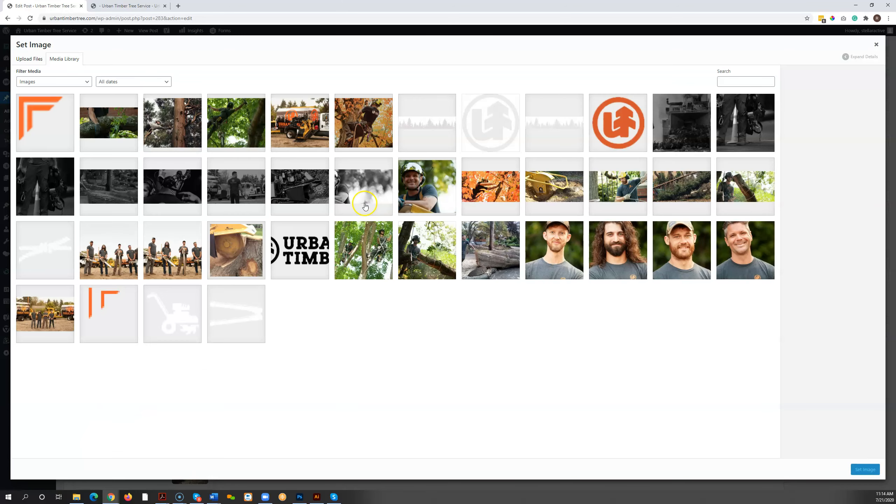
left_click(427, 186)
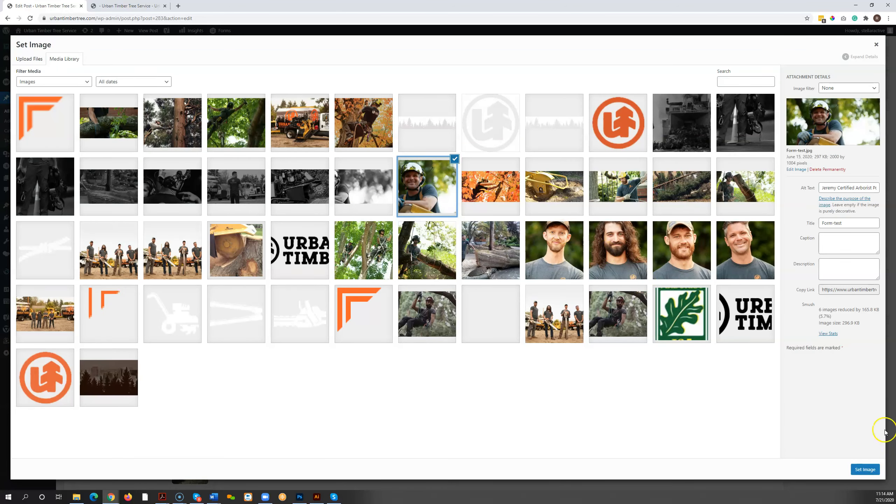
left_click(864, 468)
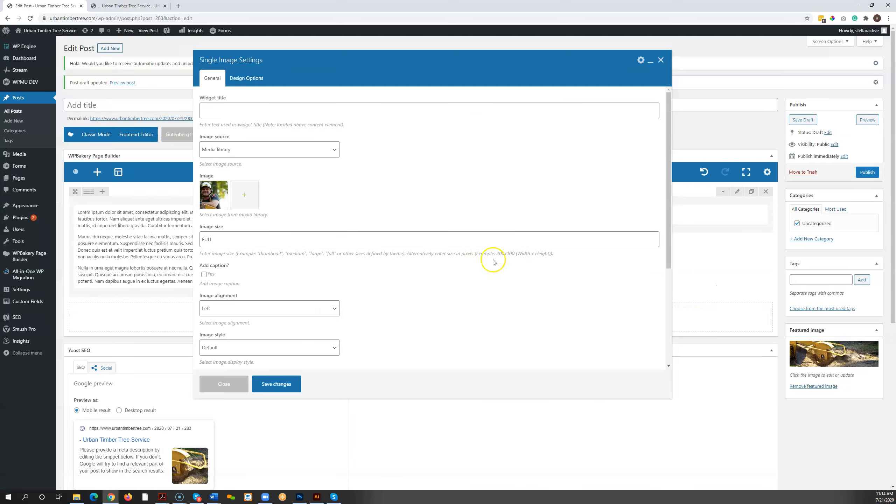
left_click(276, 383)
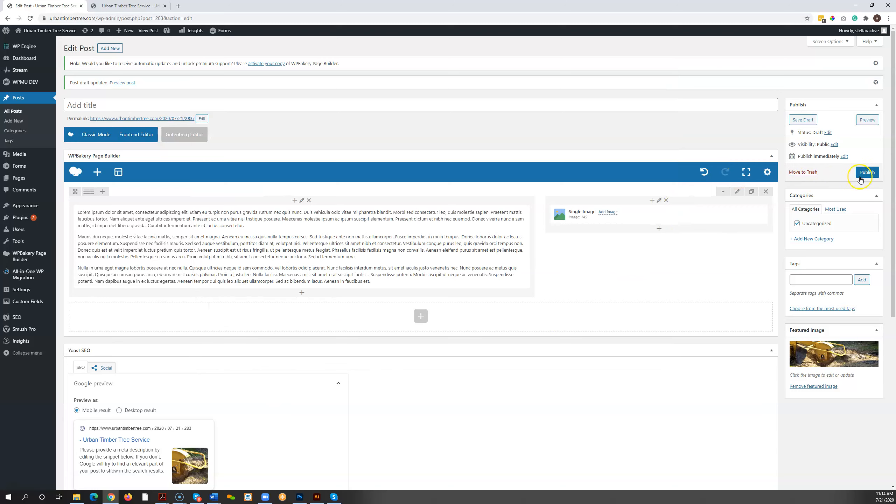
Step: Save the draft and check the two-column layout in the post preview
left_click(803, 120)
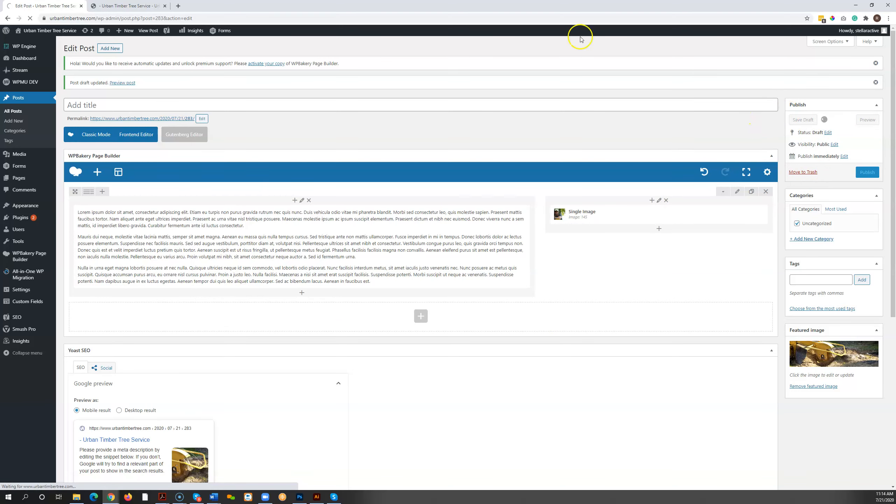
left_click(136, 5)
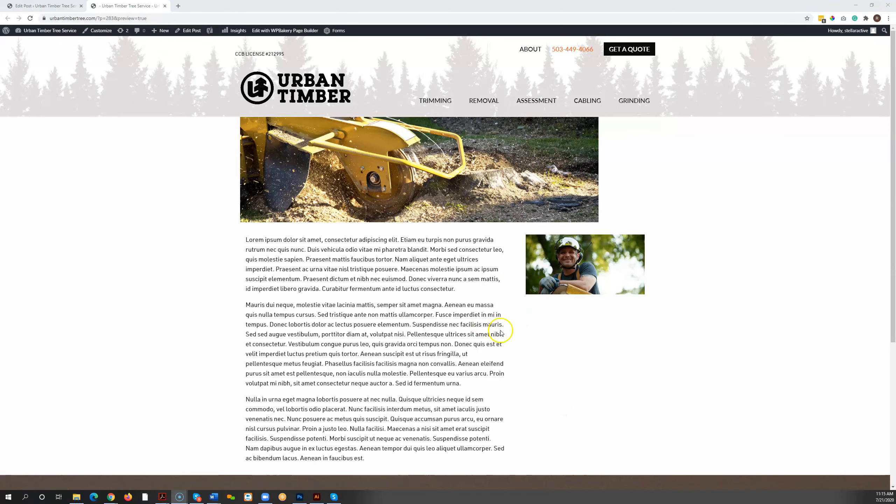
Step: Return to the post editor and add an empty Row element below the two-column row
scroll(356, 218, "down", 1)
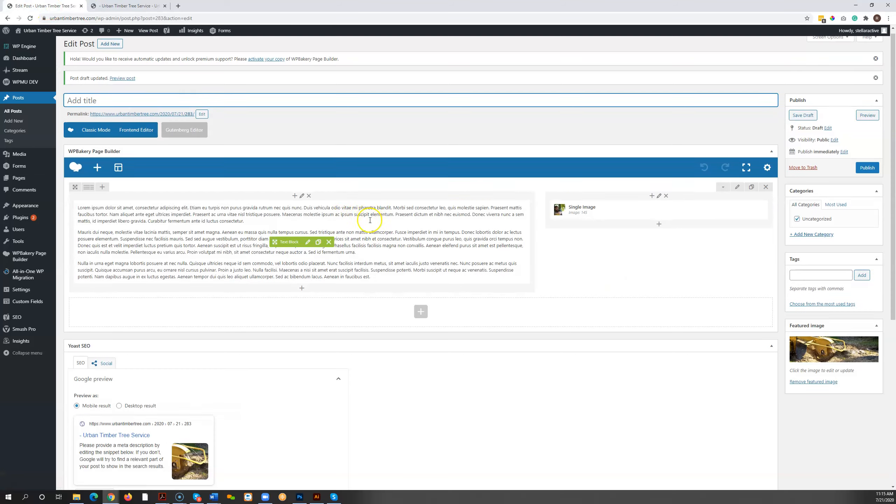
left_click(420, 281)
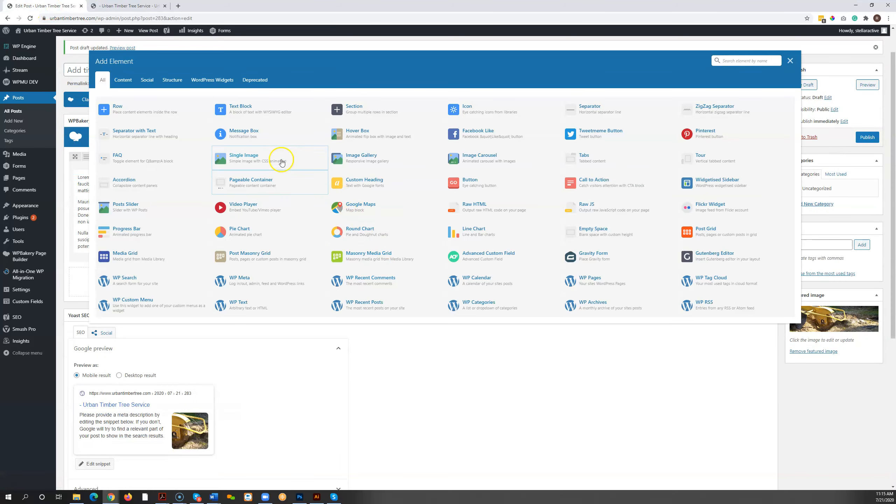
left_click(141, 109)
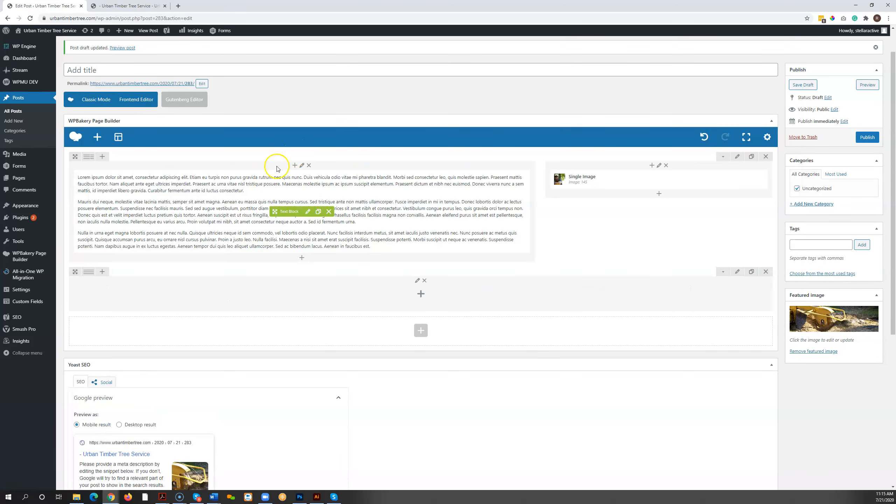
Step: Cut the last two paragraphs, starting at "Mauris dui neque", from the two-thirds column's text block and save its settings
left_click(306, 212)
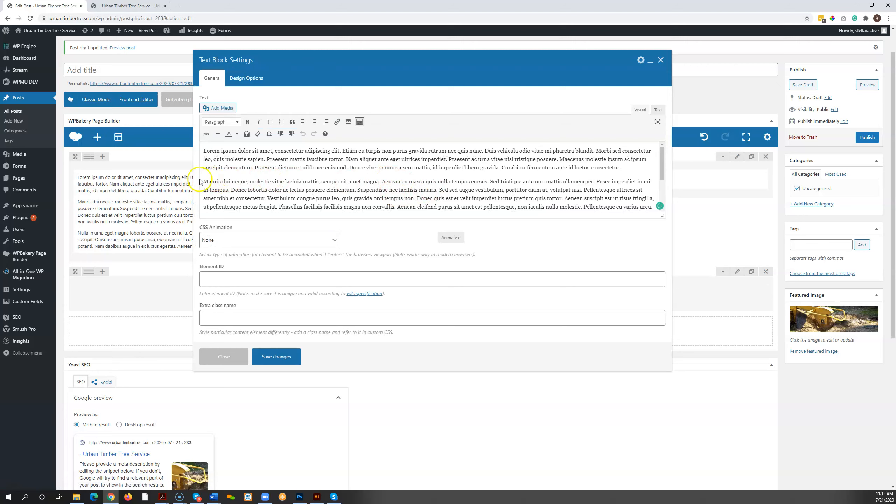
left_click(429, 211)
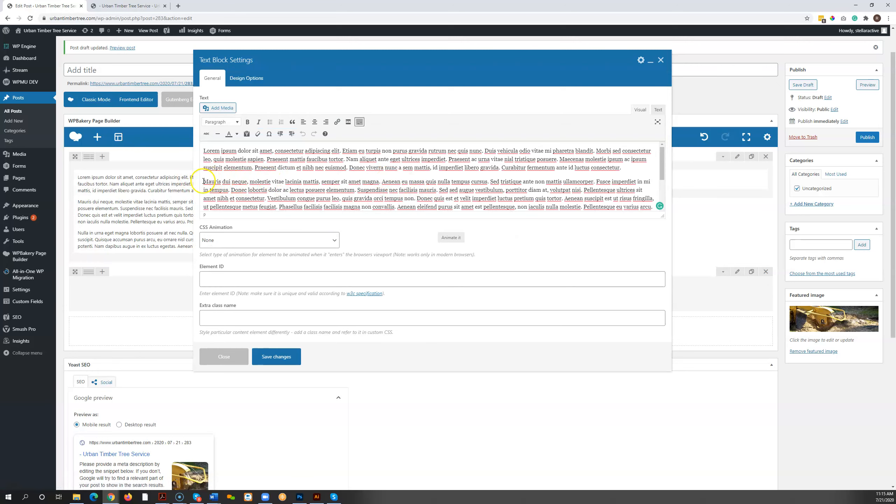
left_click_drag(204, 181, 378, 226)
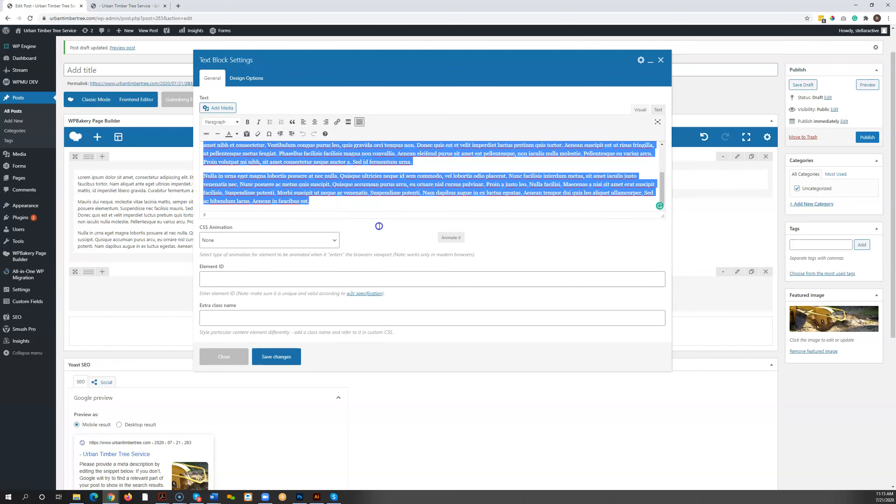
right_click(326, 198)
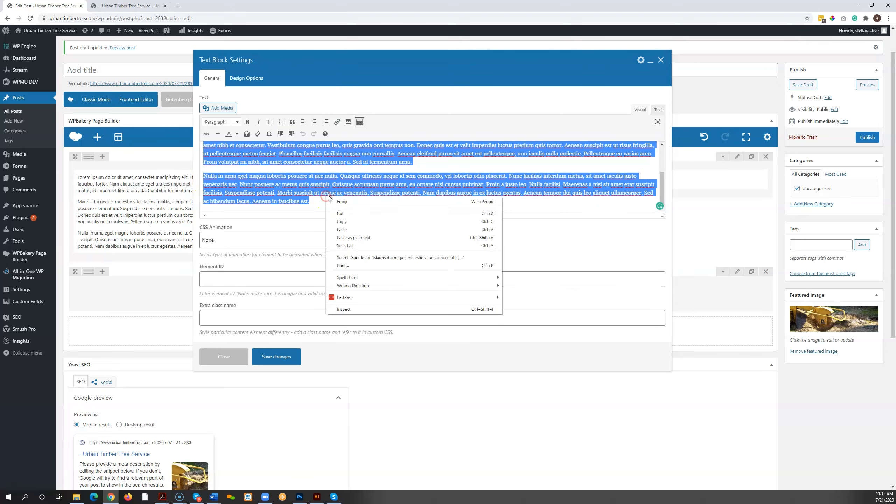
left_click(341, 214)
left_click(279, 357)
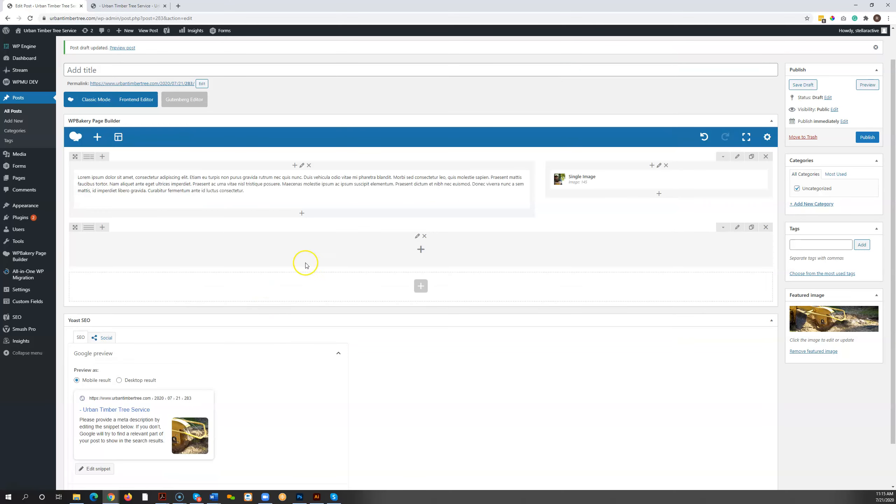
Step: Add a Text Block to the empty row, replace its placeholder with the two cut paragraphs and save the element's settings
left_click(421, 249)
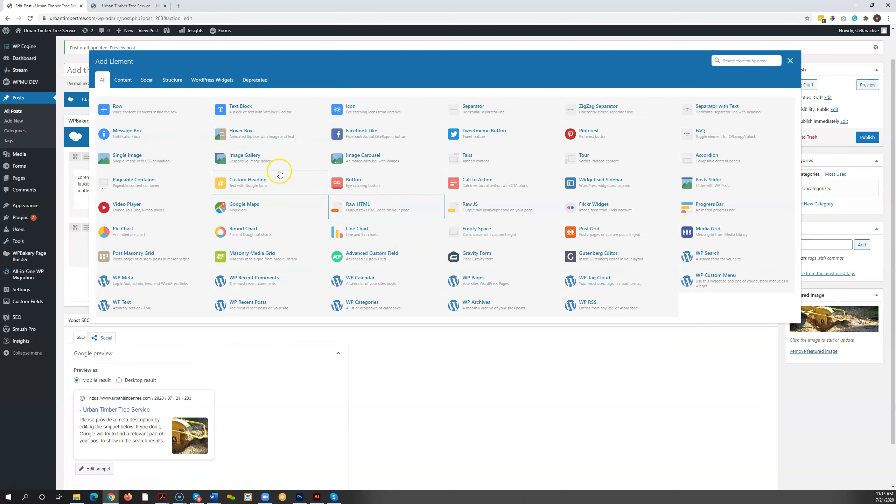
left_click(240, 106)
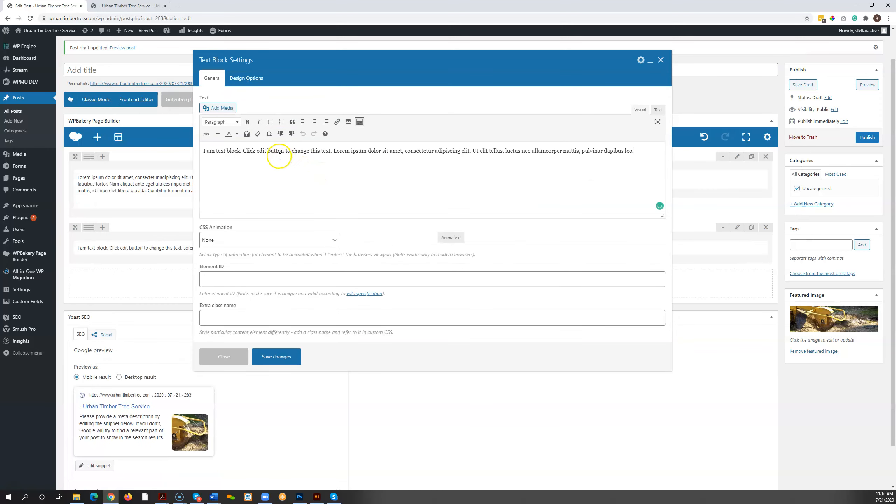
triple_click(282, 154)
right_click(281, 154)
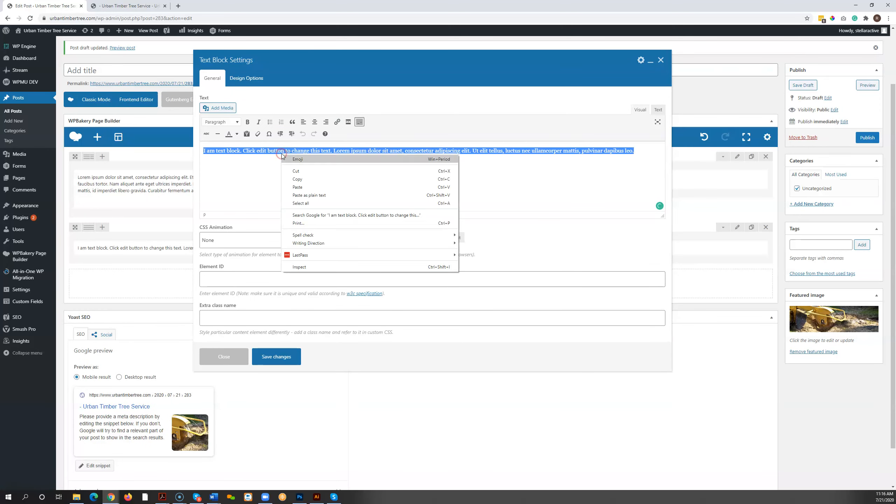
left_click(297, 187)
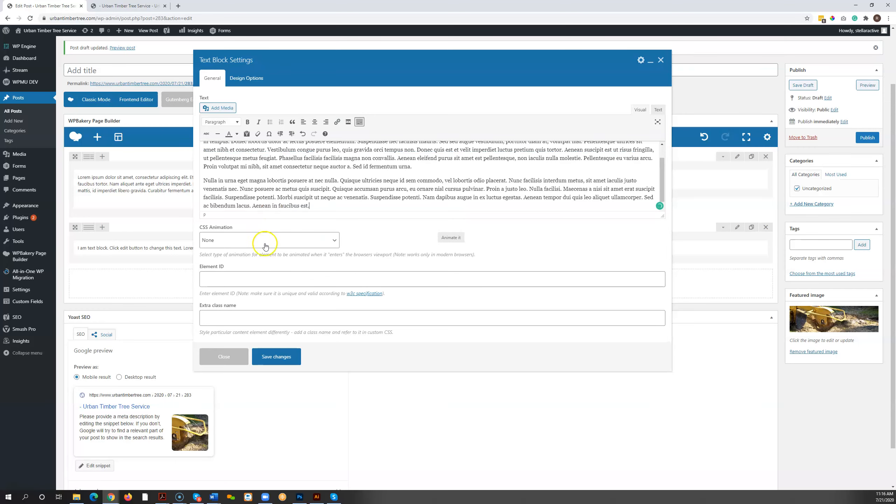
left_click(275, 356)
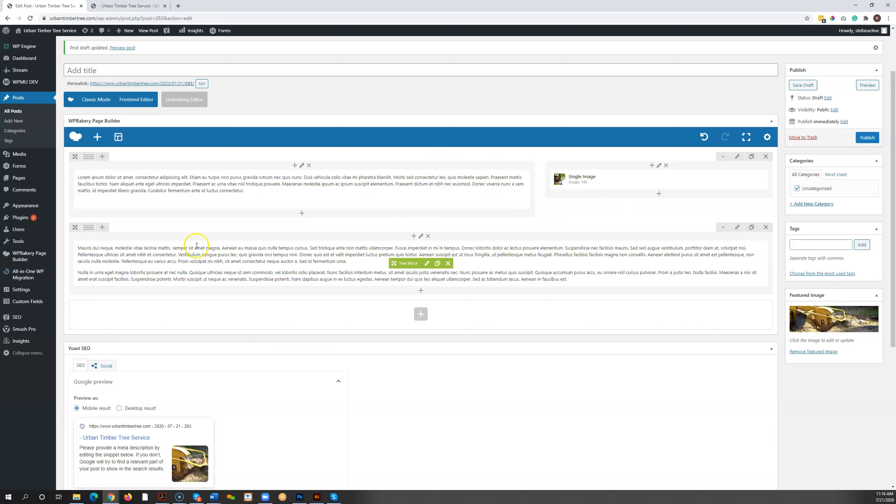
Step: Save the draft and check the full-width text row in the reloaded post preview, including in a smaller browser window
left_click(800, 85)
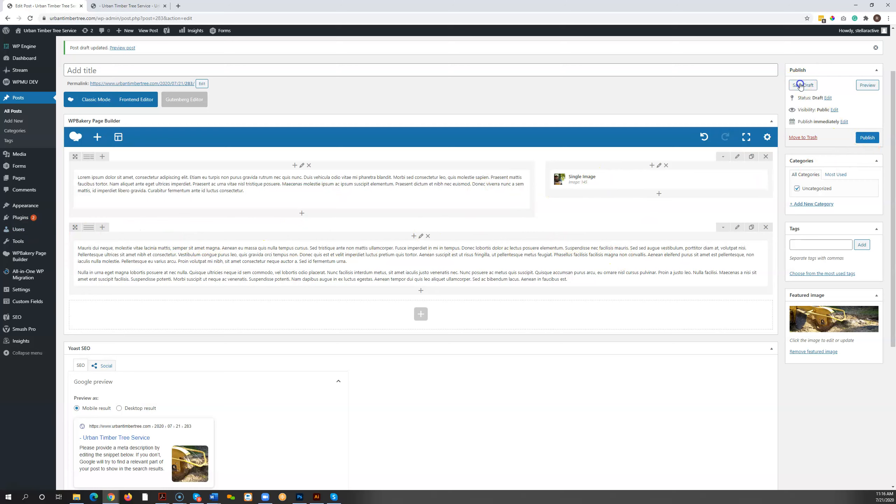
left_click(133, 6)
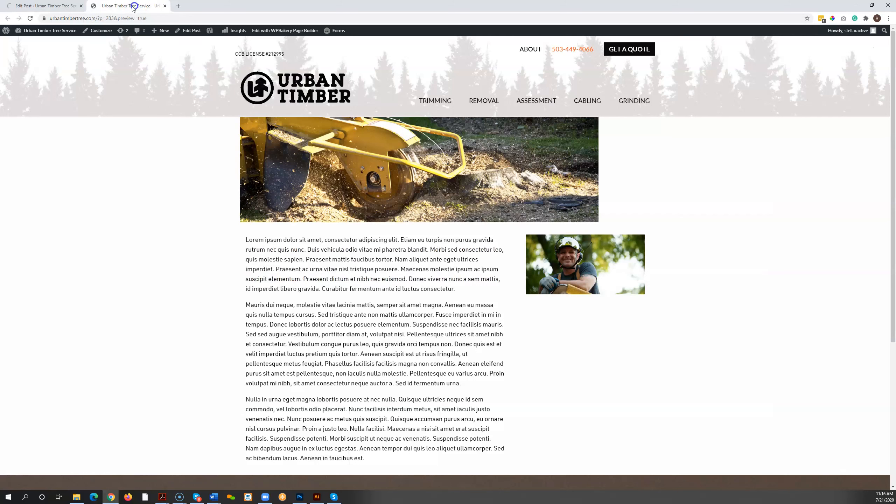
left_click(30, 22)
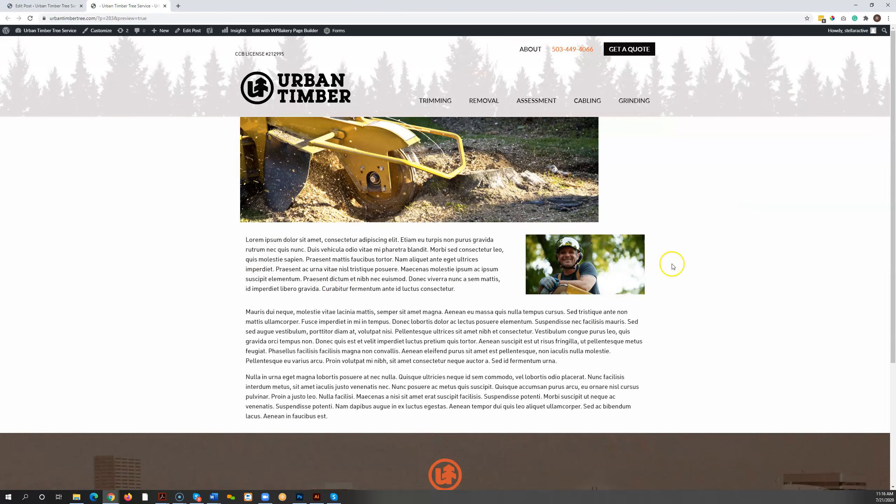
left_click(872, 5)
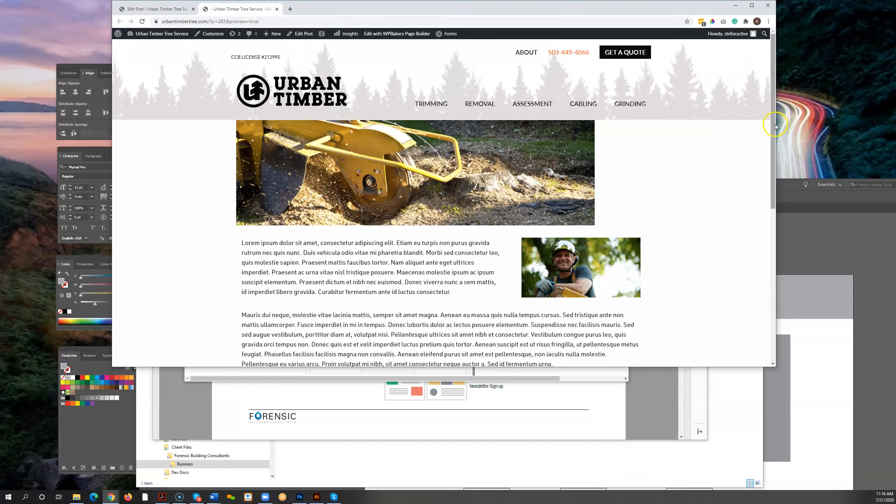
left_click_drag(775, 126, 793, 108)
left_click(792, 6)
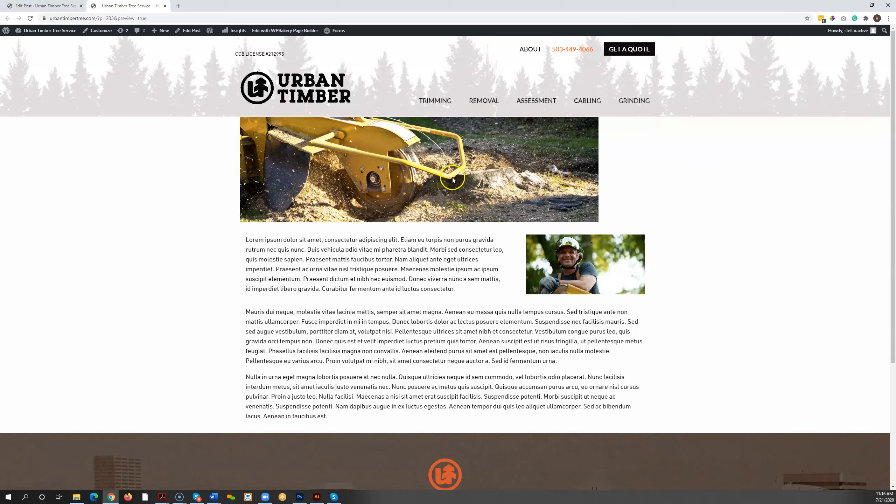
Step: Give the post the title "Fake Title" in the post editor and save the draft
left_click(59, 4)
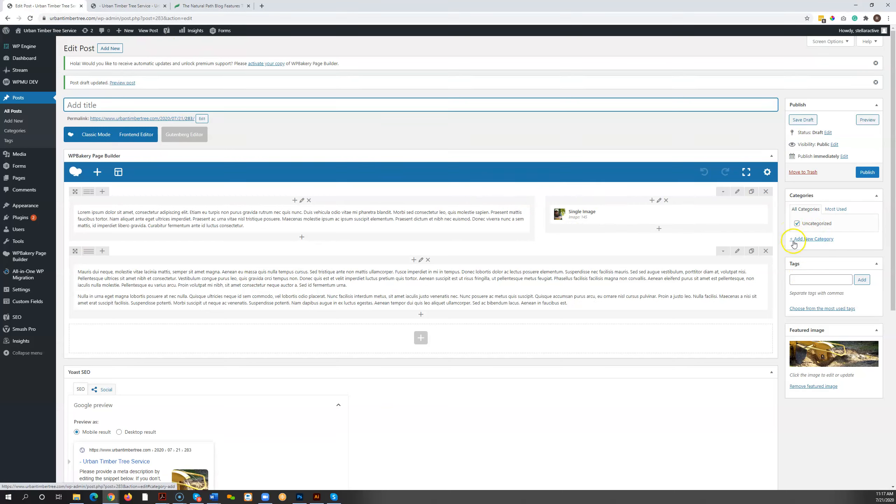
left_click(305, 105)
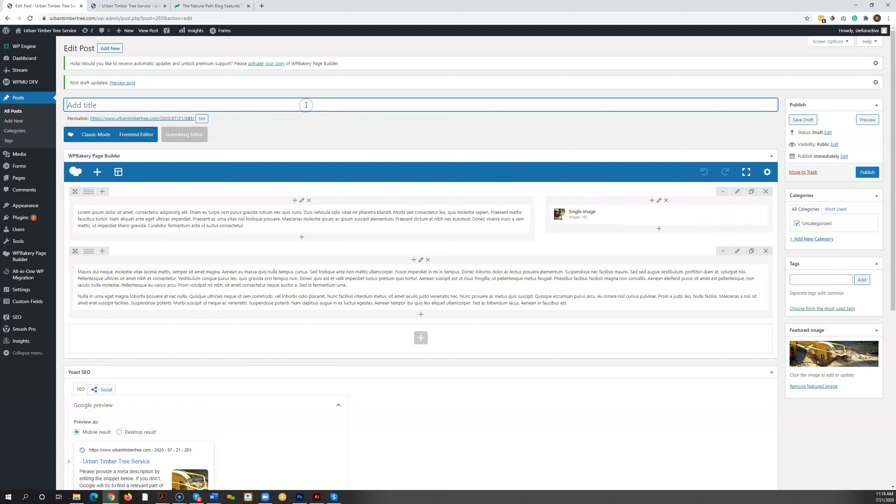
type("Fake Title")
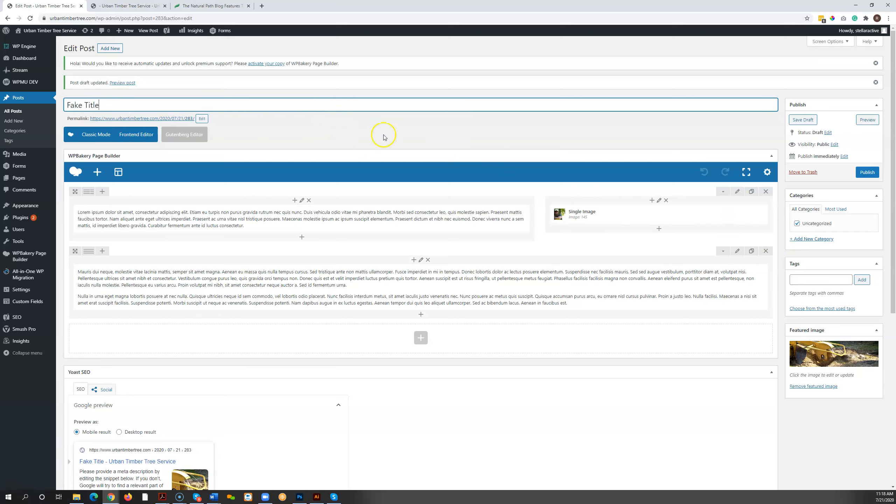
left_click(803, 120)
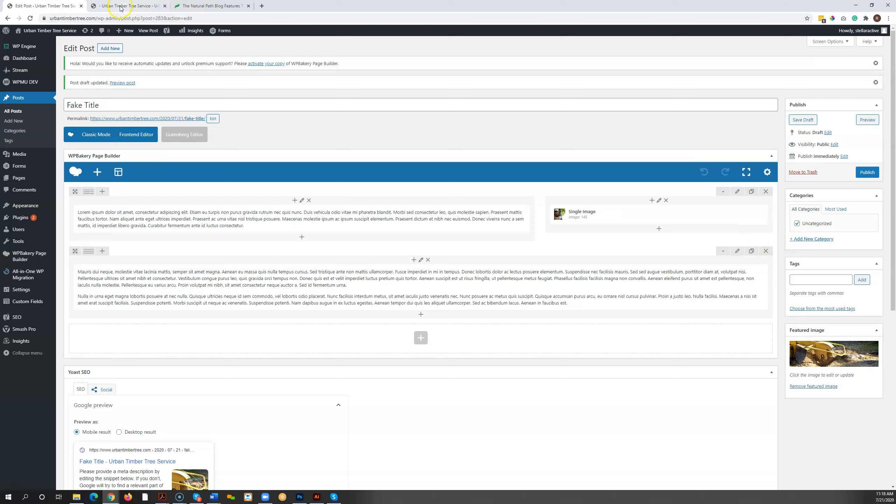
Step: Examine how The Natural Path blog lists posts under its Aesthetics and Vaccines categories, and close the site to return to the post editor
left_click(208, 7)
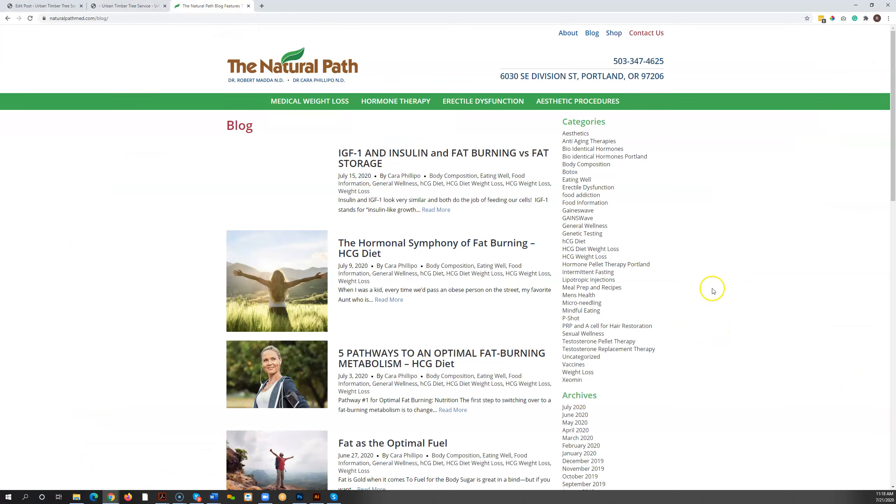
scroll(713, 284, "down", 1)
scroll(706, 275, "down", 1)
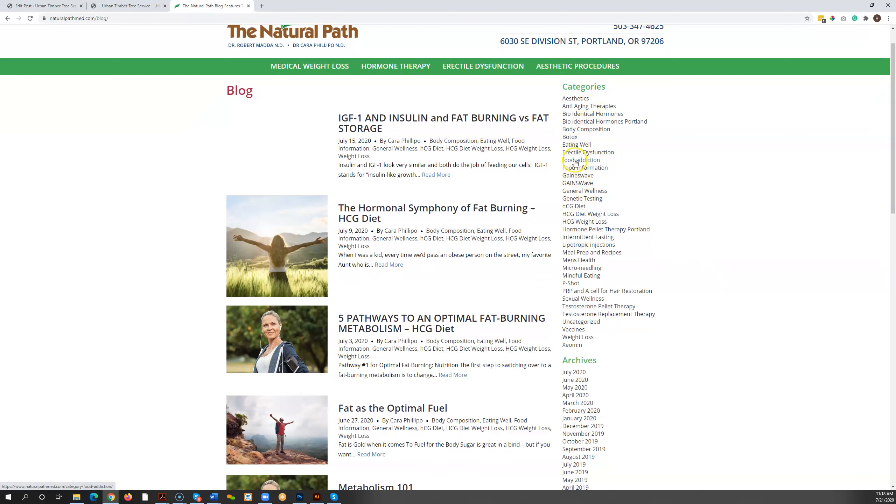
left_click(572, 103)
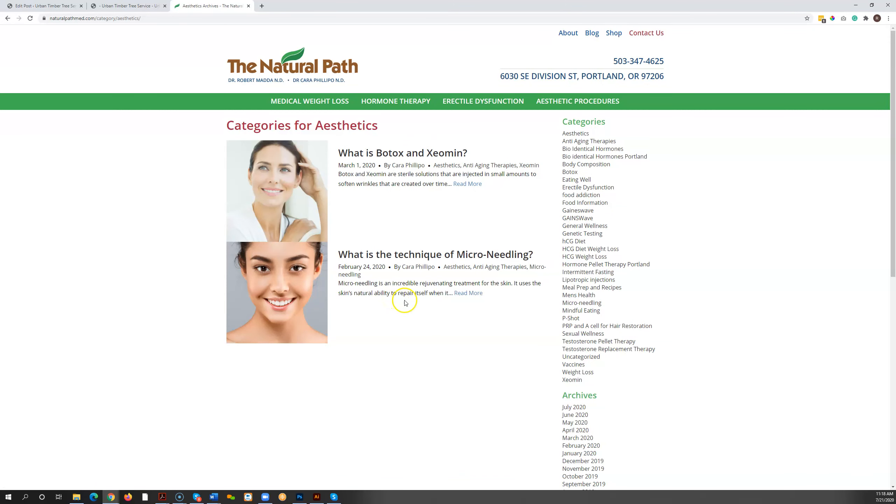
left_click(579, 366)
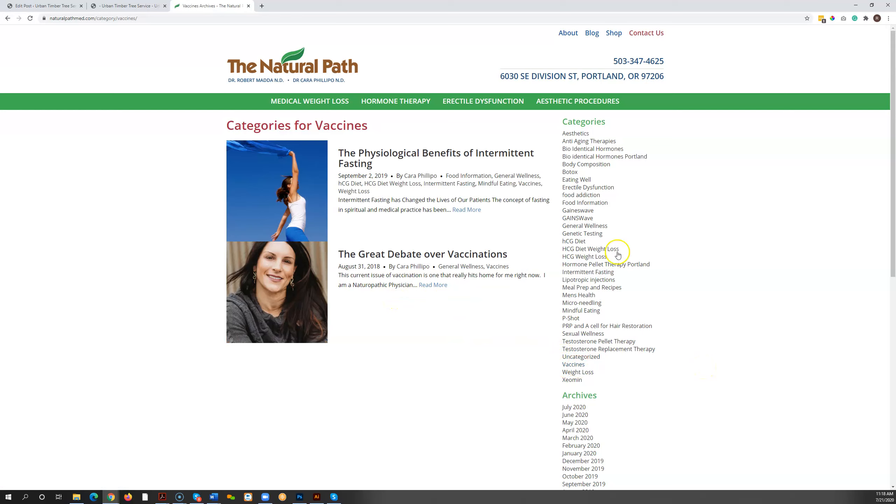
left_click(249, 6)
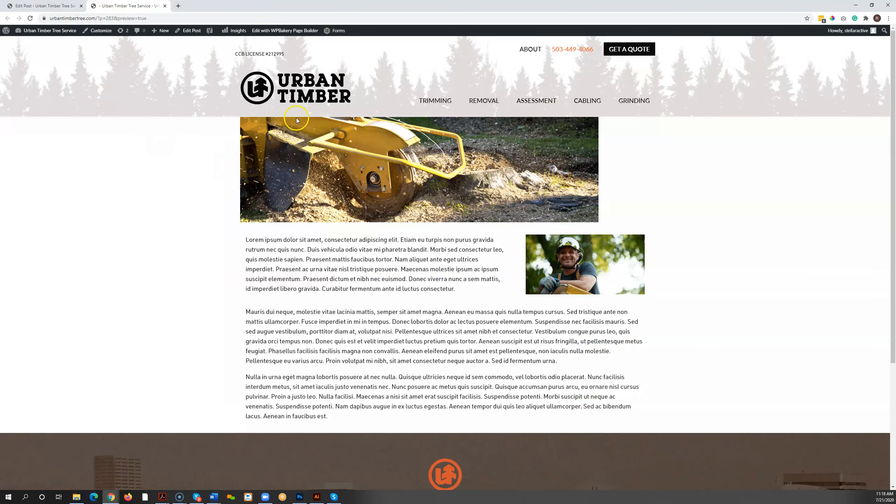
left_click(66, 6)
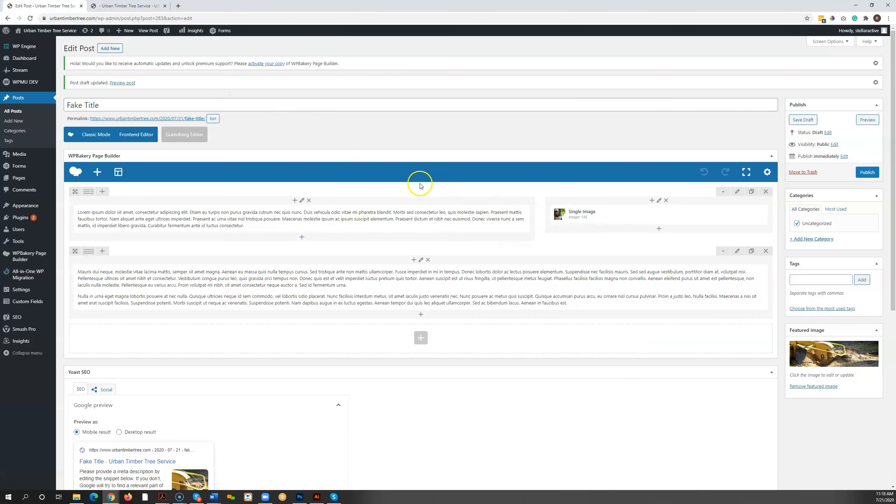
Step: Try entering Tree Trimming as a new category name, clear it without adding the category, and save the draft
left_click(807, 239)
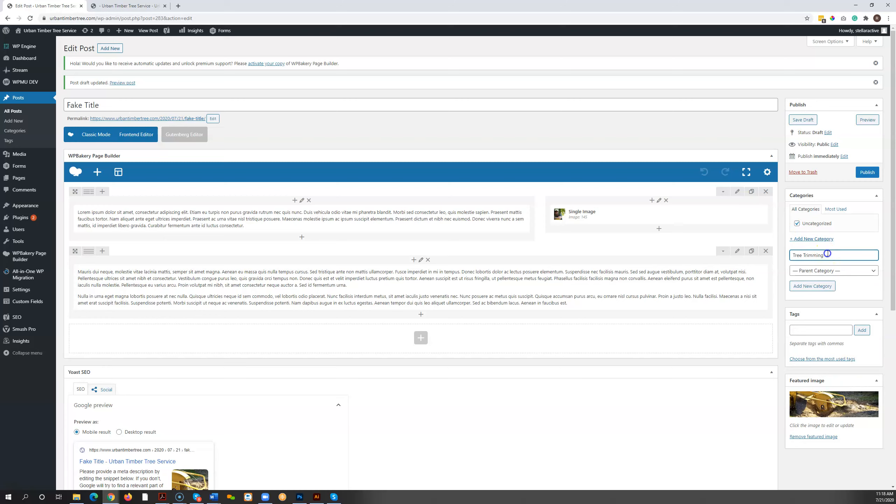
left_click_drag(827, 253, 761, 251)
left_click(797, 121)
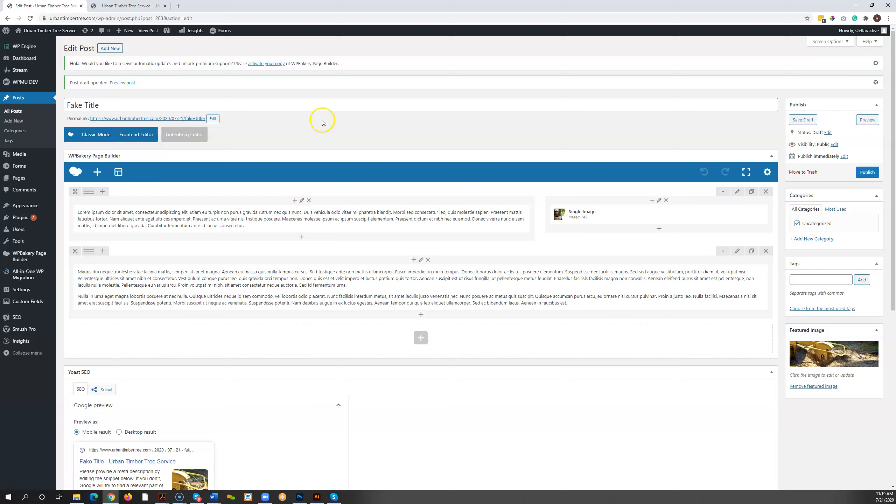
left_click(95, 173)
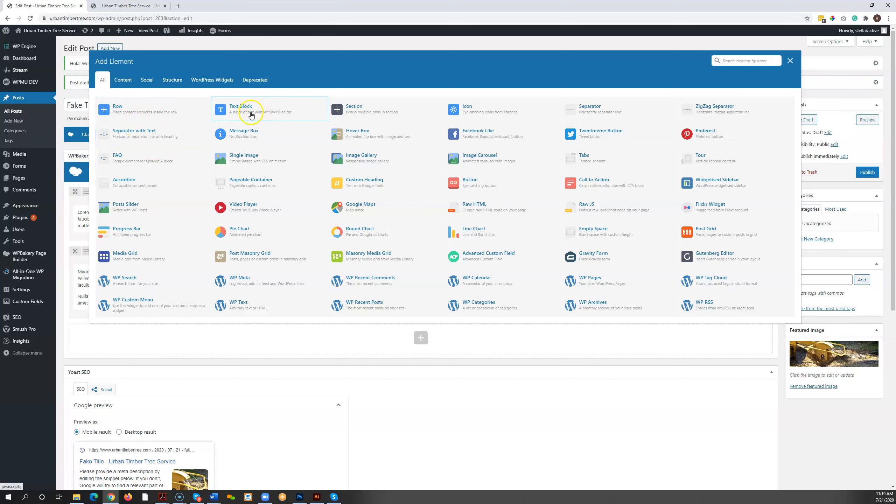
left_click(790, 62)
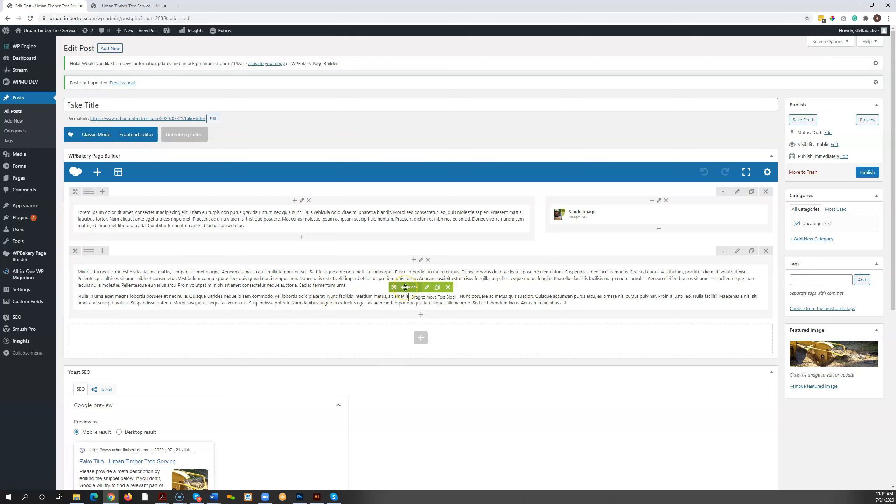
Step: Swap the two text blocks, placing the Mauris paragraphs beside the single image and the Lorem ipsum paragraph in the full-width row
left_click_drag(405, 288, 352, 216)
mouse_move(275, 279)
left_mouse_down()
mouse_move(295, 279)
mouse_move(332, 320)
mouse_move(338, 312)
left_mouse_up()
mouse_move(75, 282)
left_mouse_down()
mouse_move(91, 185)
mouse_move(89, 279)
left_mouse_up()
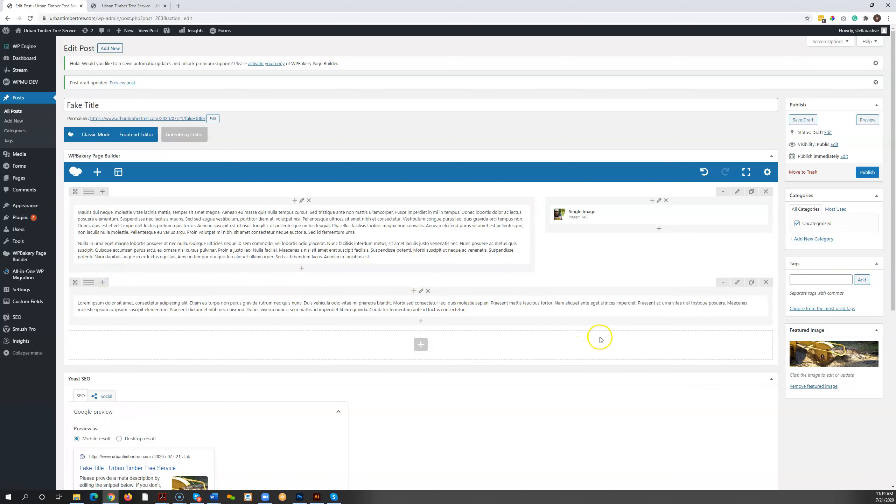